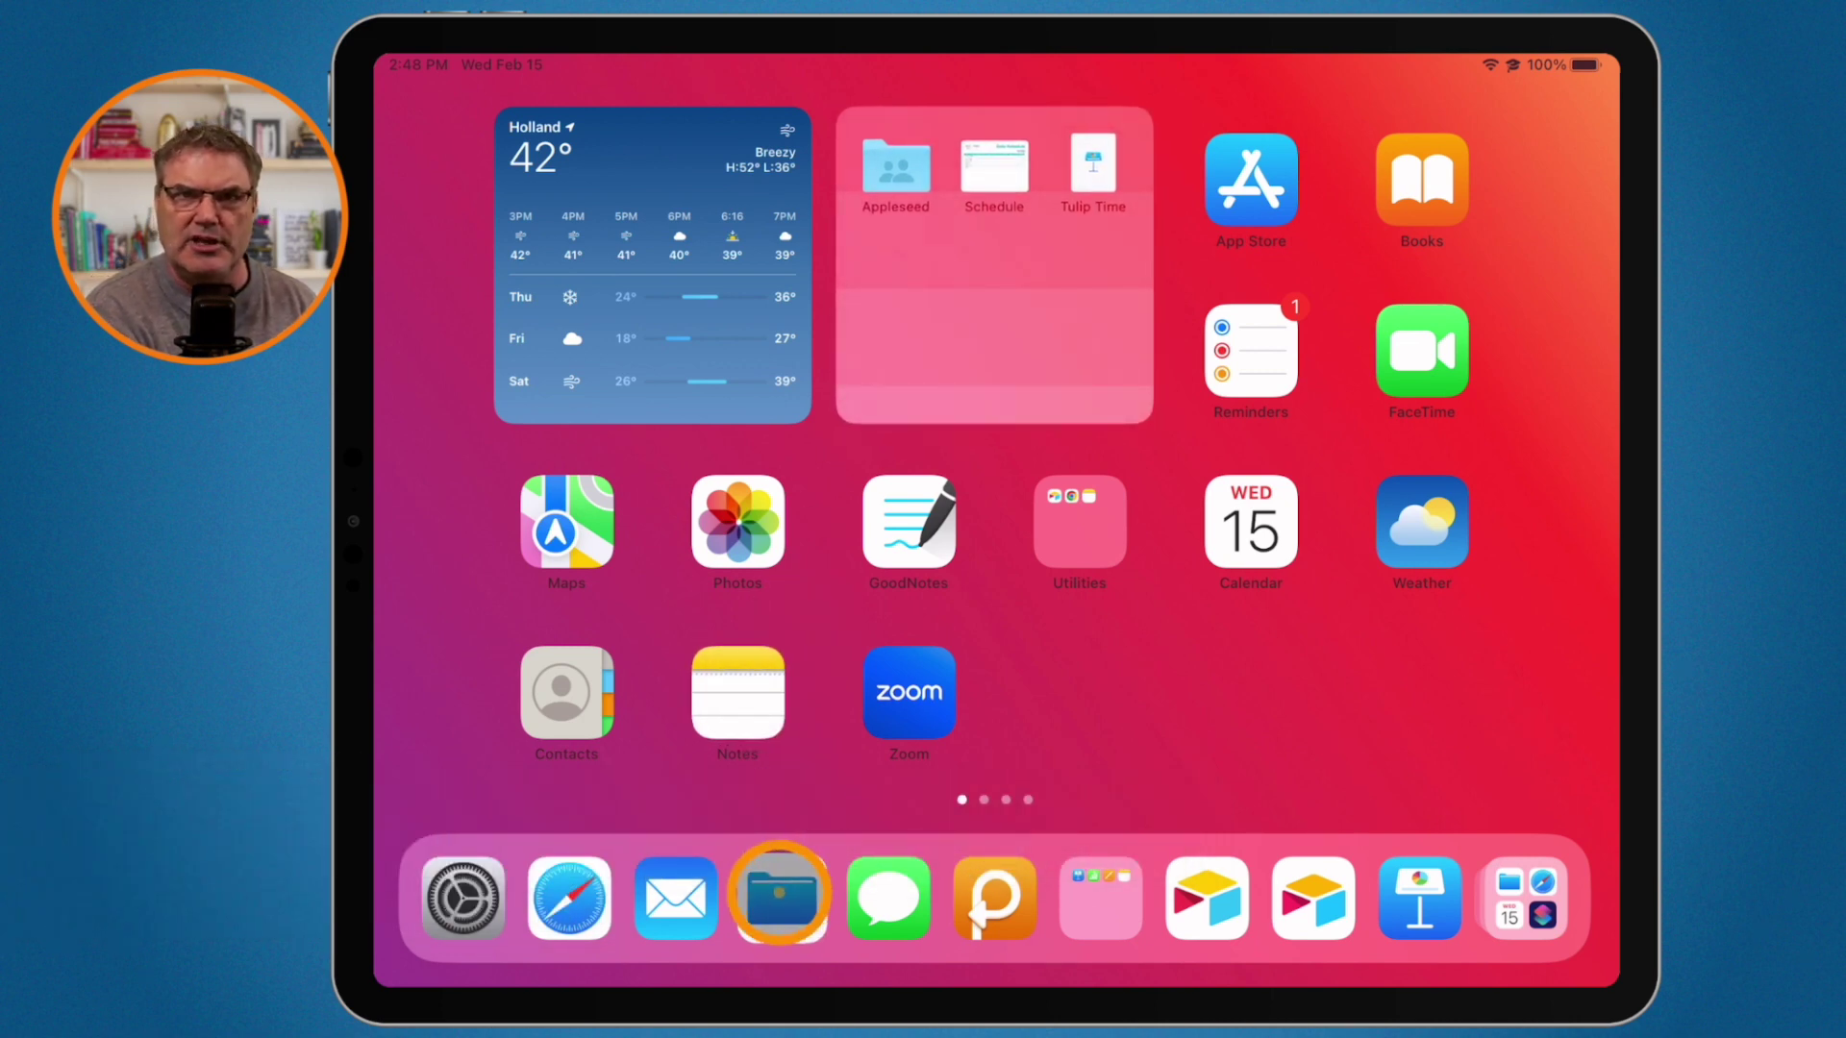
- Launch Files and view IMG_0071's details in the Downloads folder
left_click(782, 900)
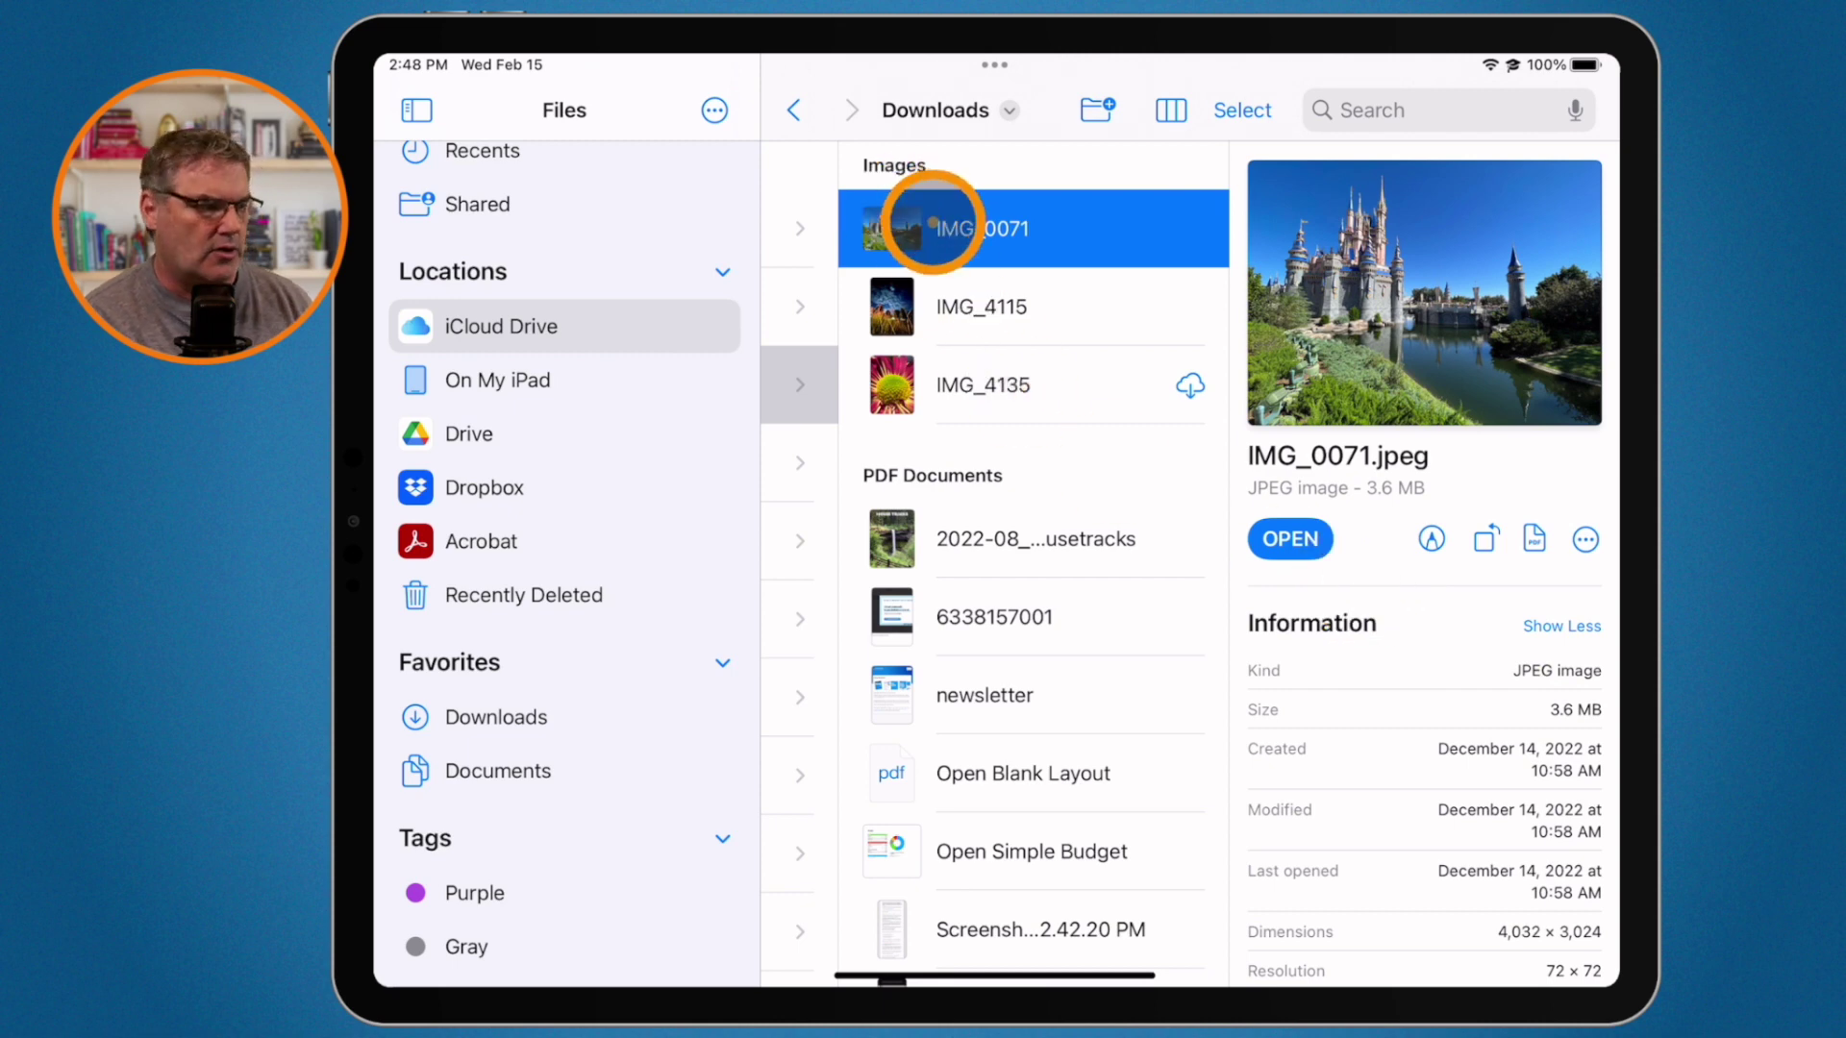
- Bring up IMG_0071's Quick Actions and highlight Convert Image
right_click(935, 224)
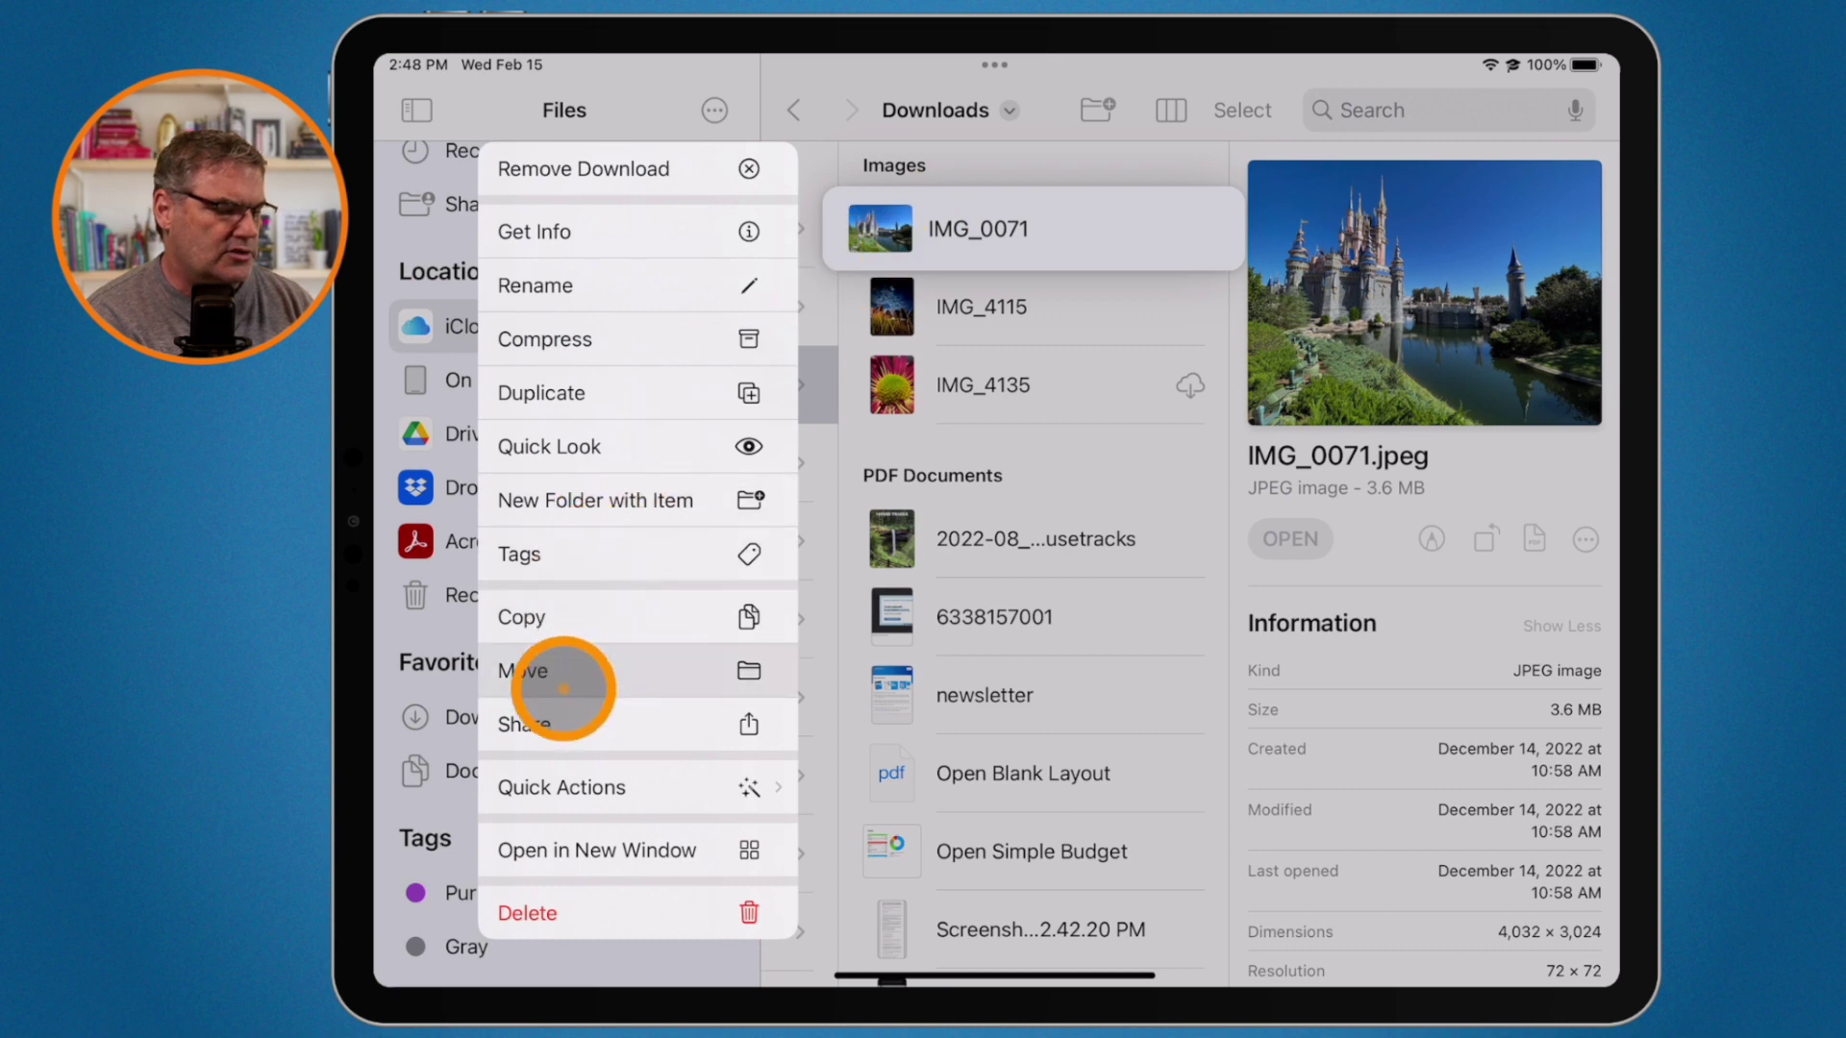
left_click(561, 787)
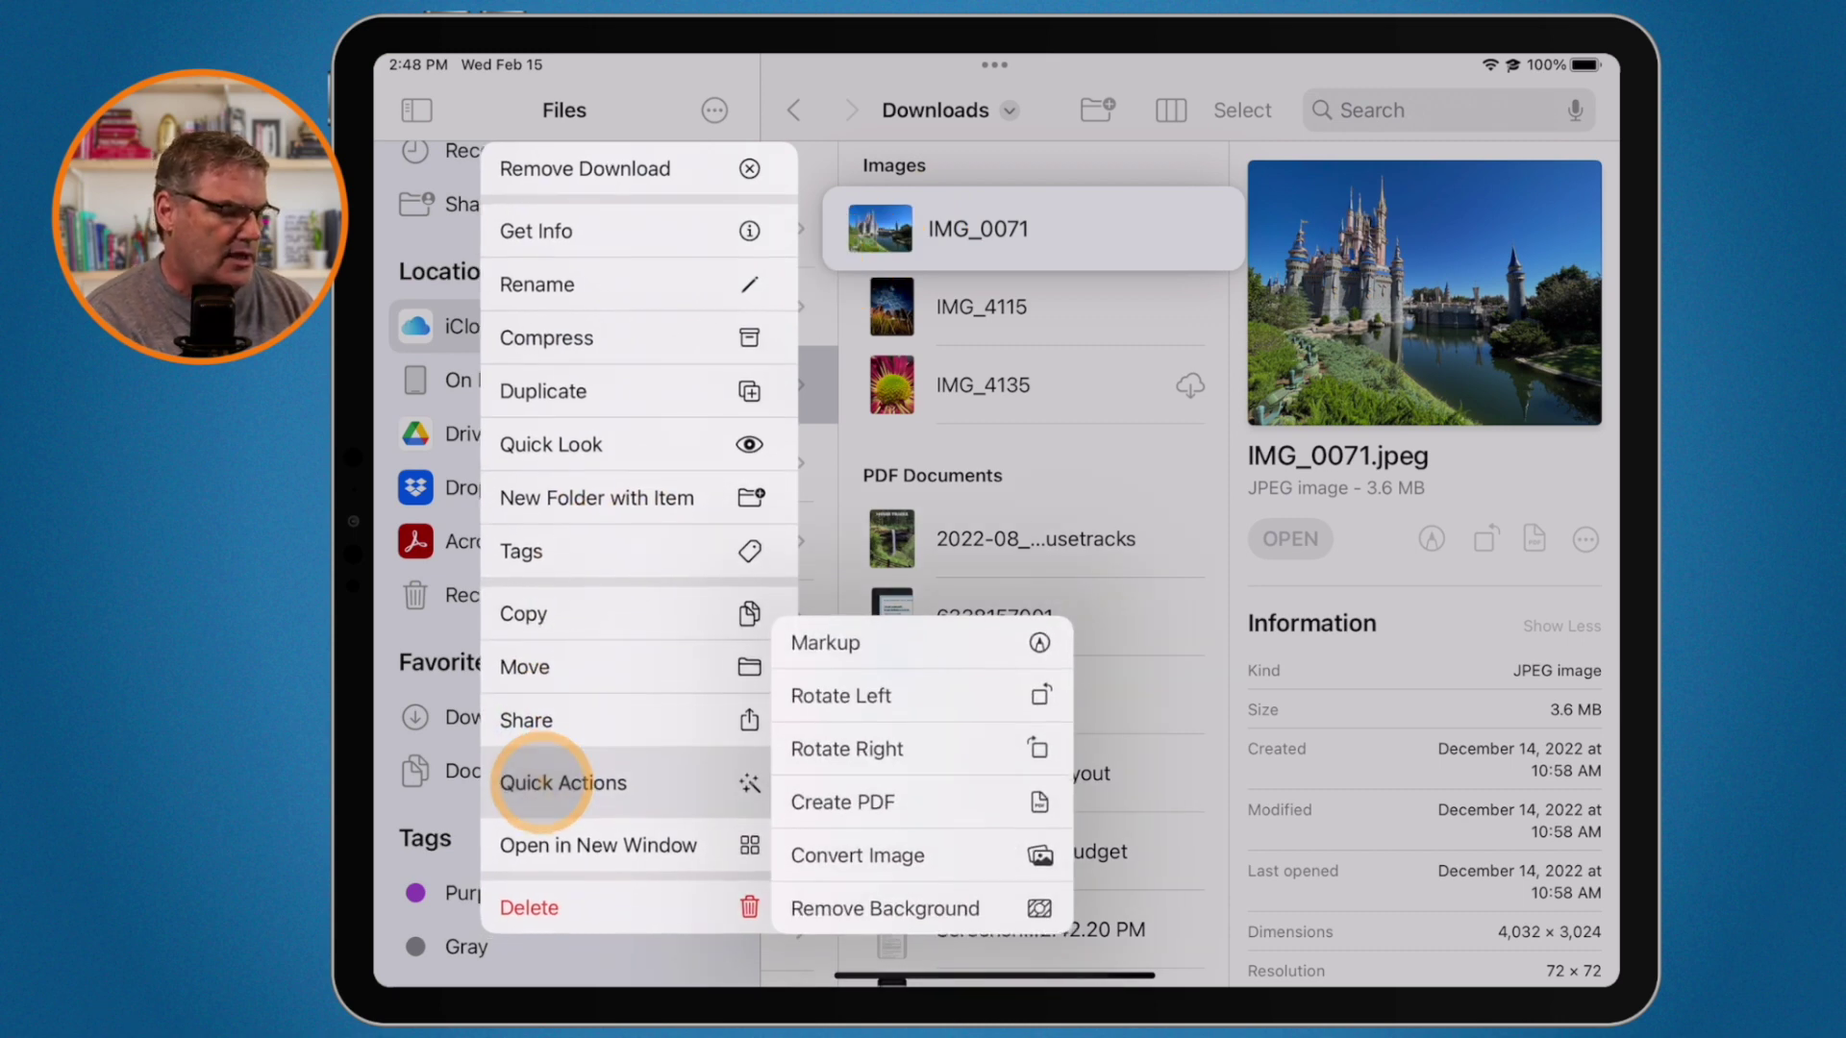
left_click(857, 854)
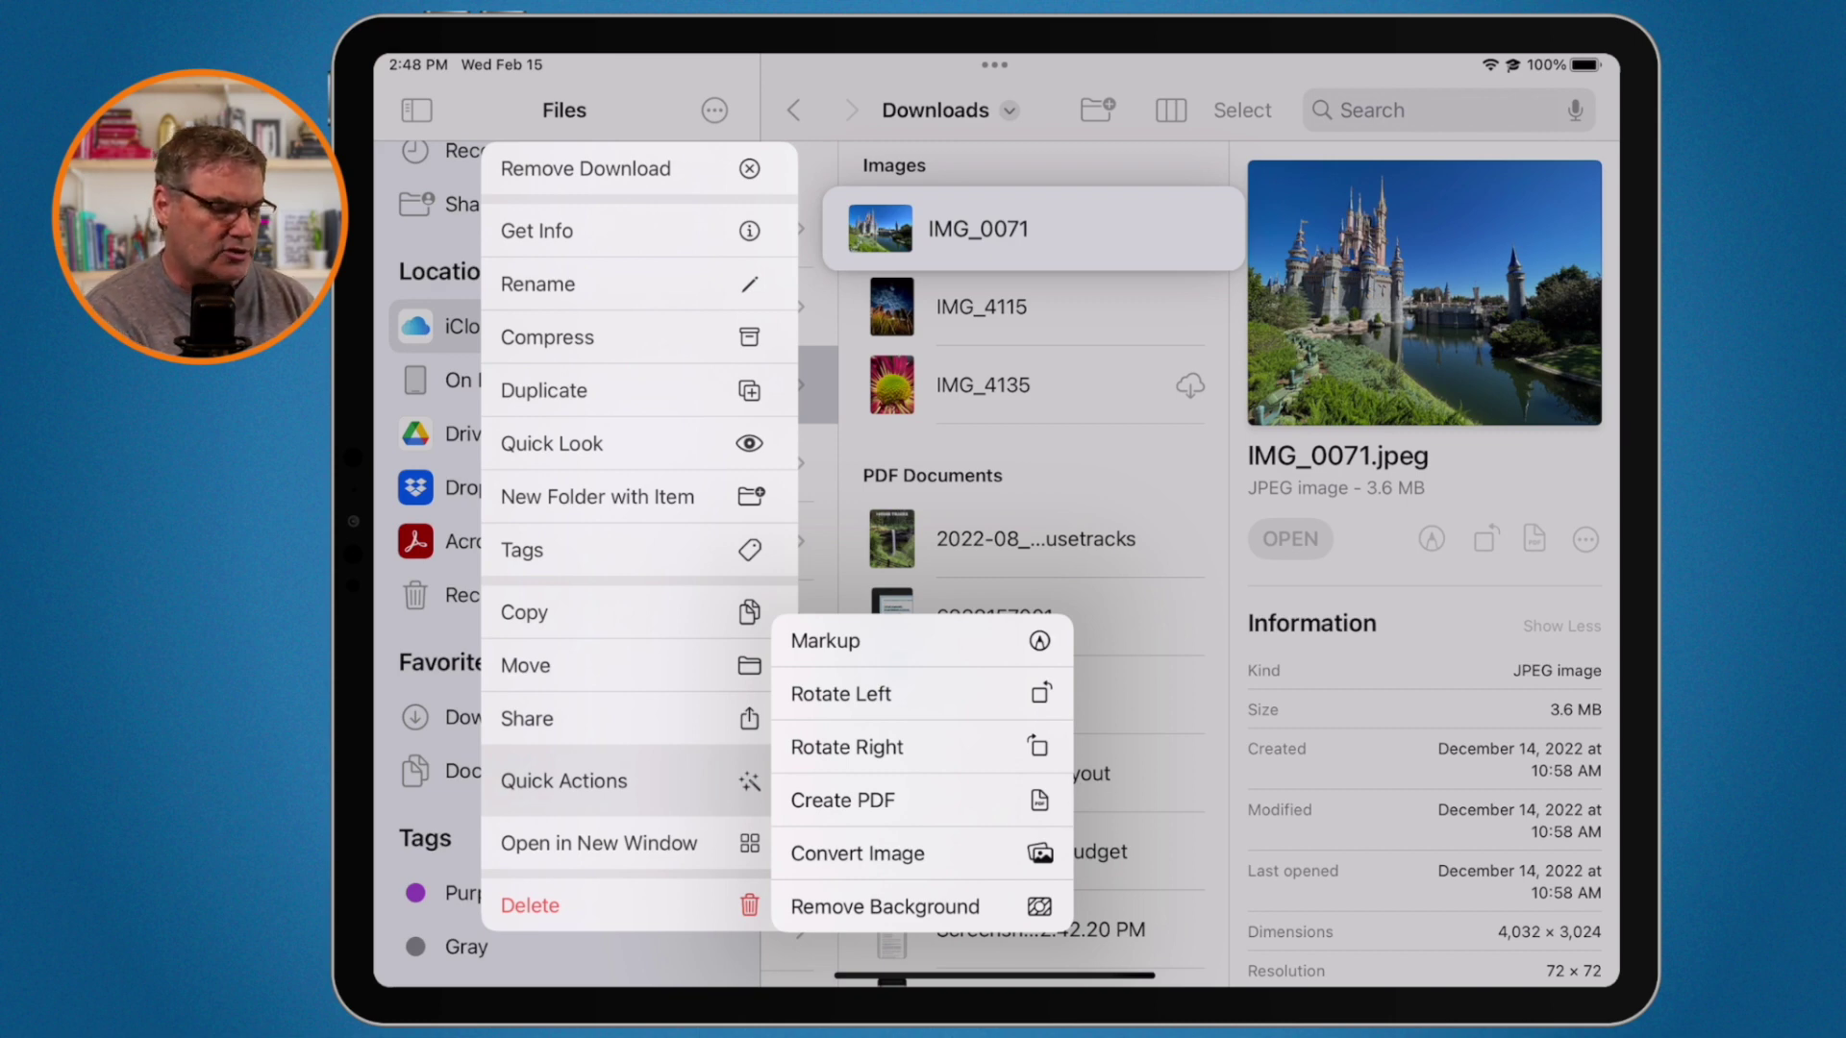
- Convert IMG_0071 to a JPEG at Large image size
left_click(857, 854)
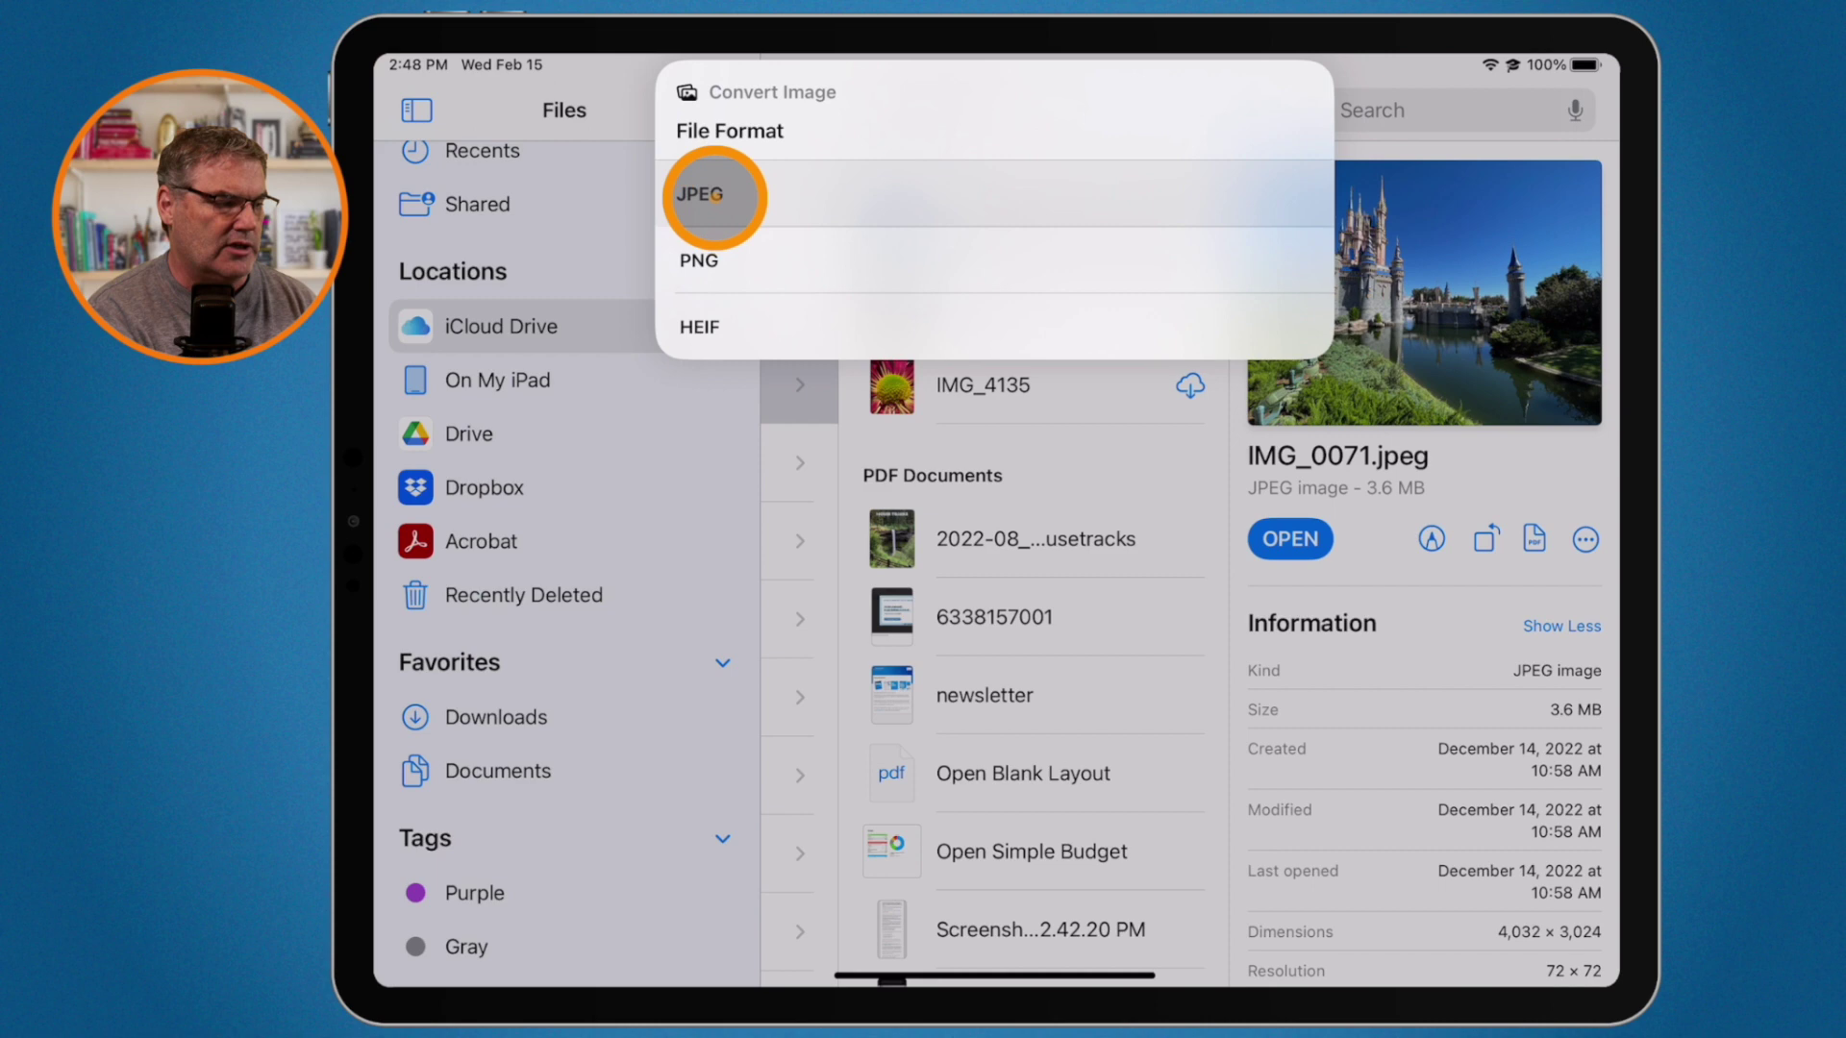
left_click(714, 195)
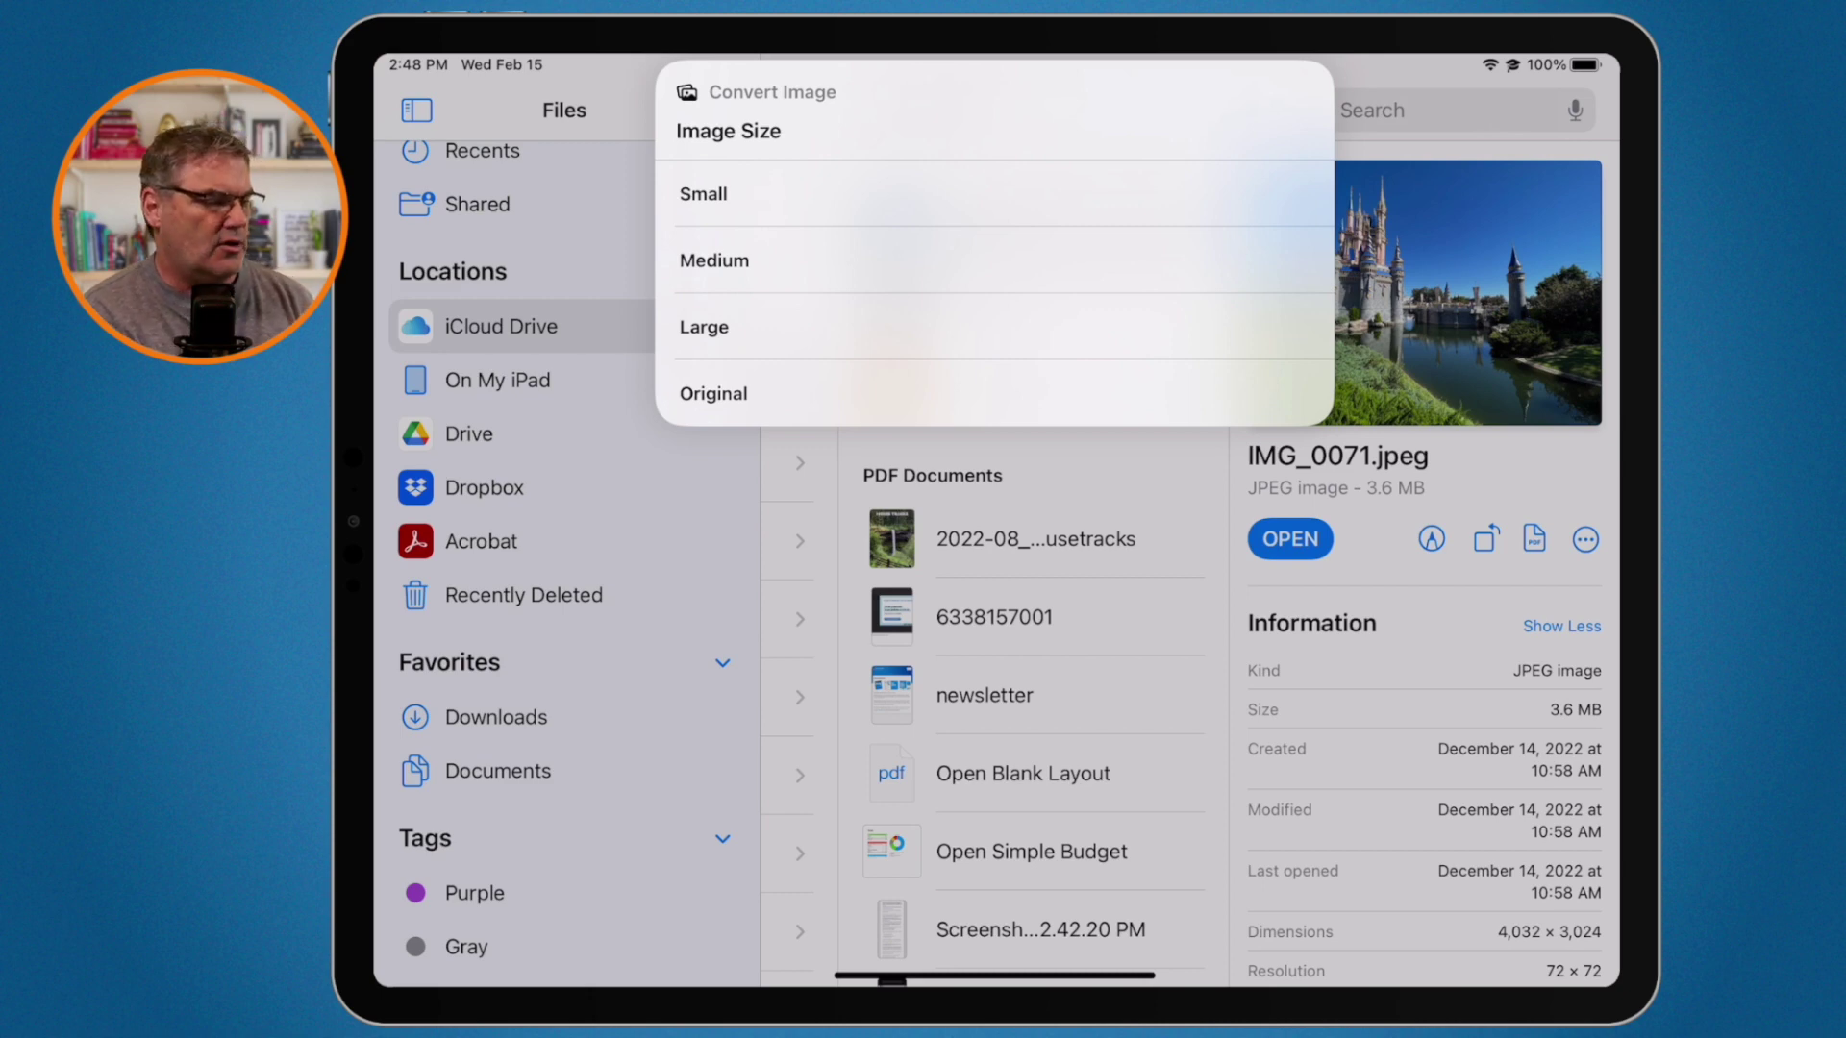
left_click(701, 327)
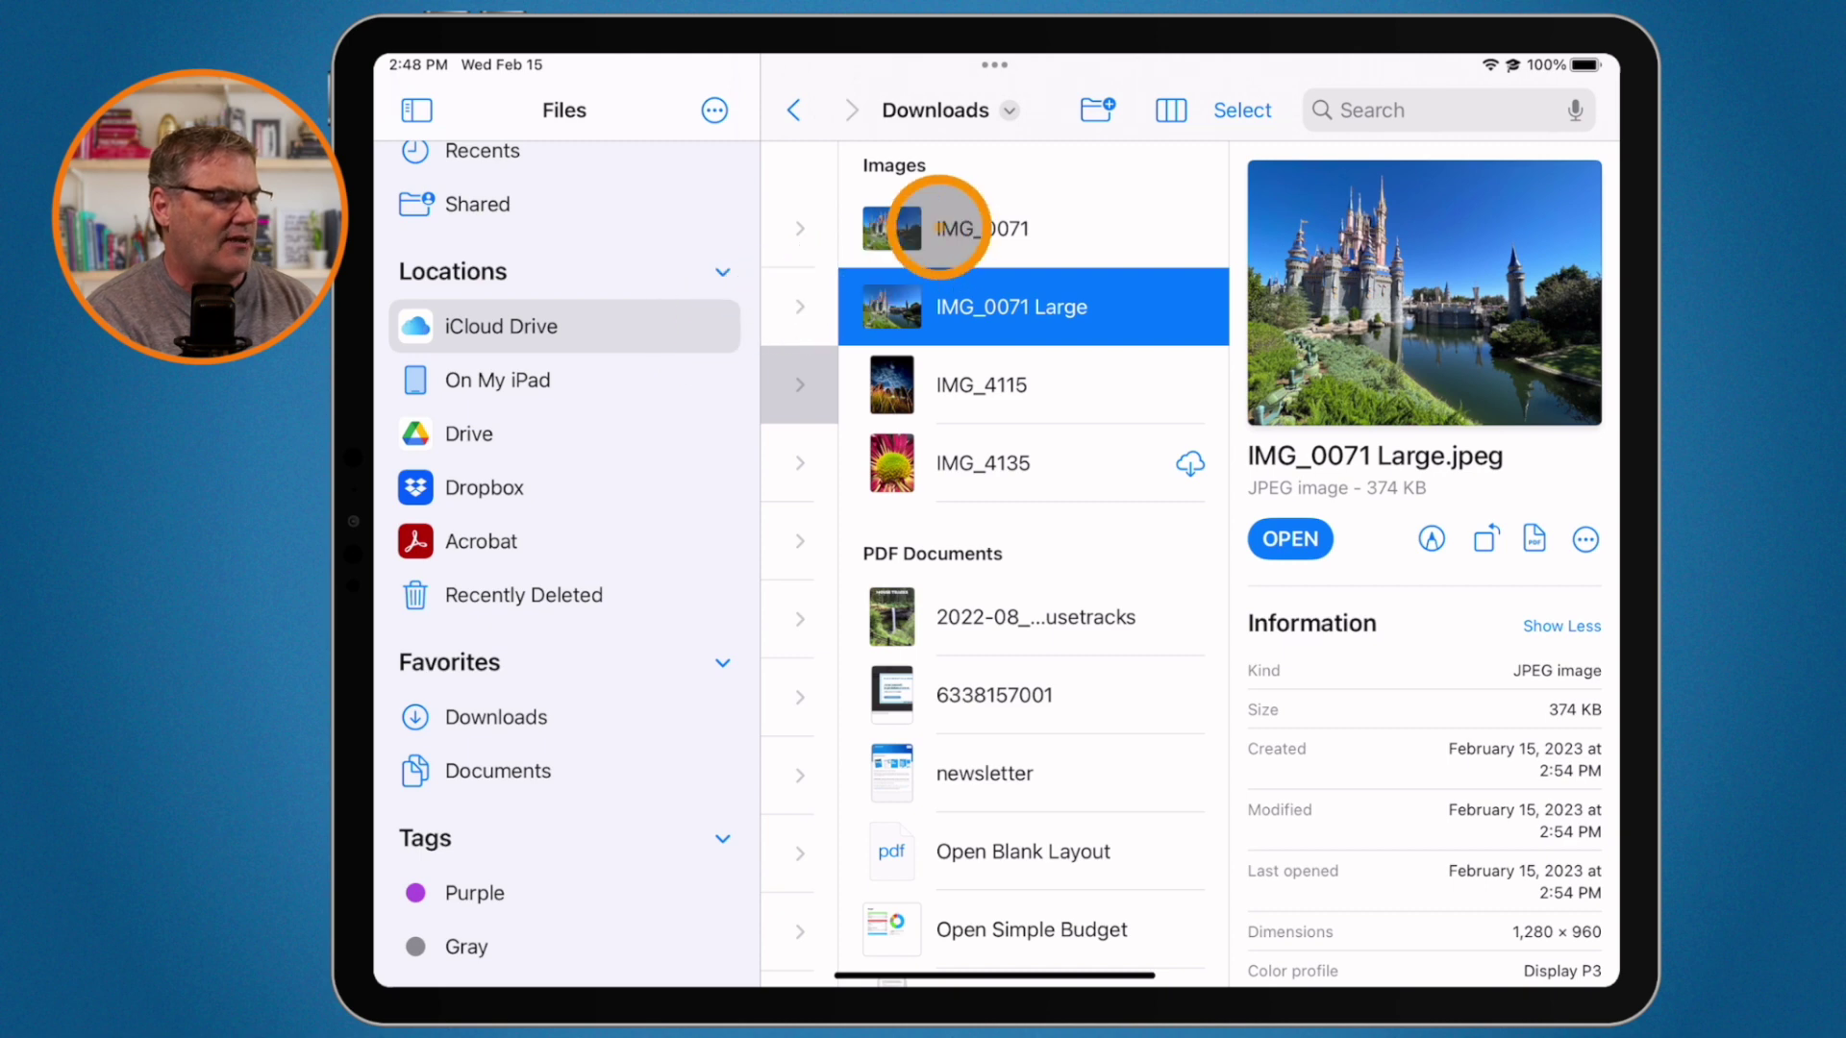
- Compare details of IMG_0071 (3.6 MB) and IMG_0071 Large (374 KB), ending on the original
left_click(944, 224)
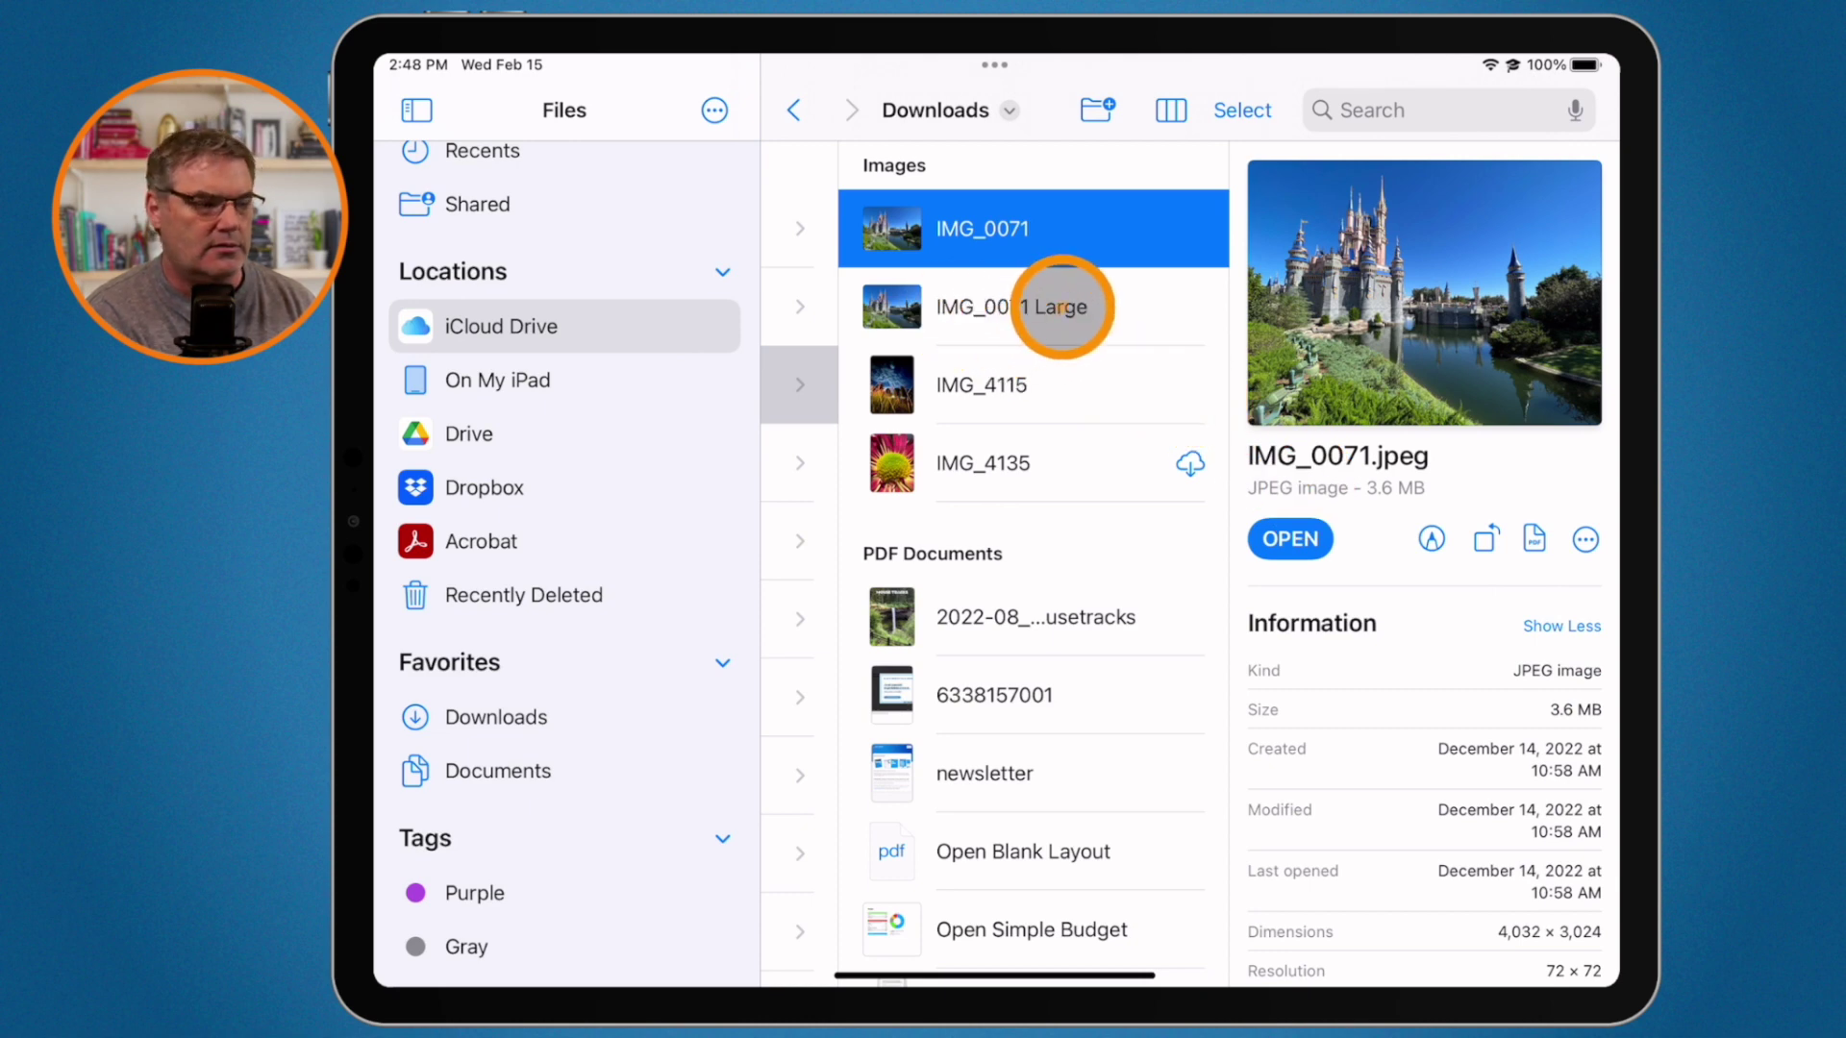
left_click(1063, 305)
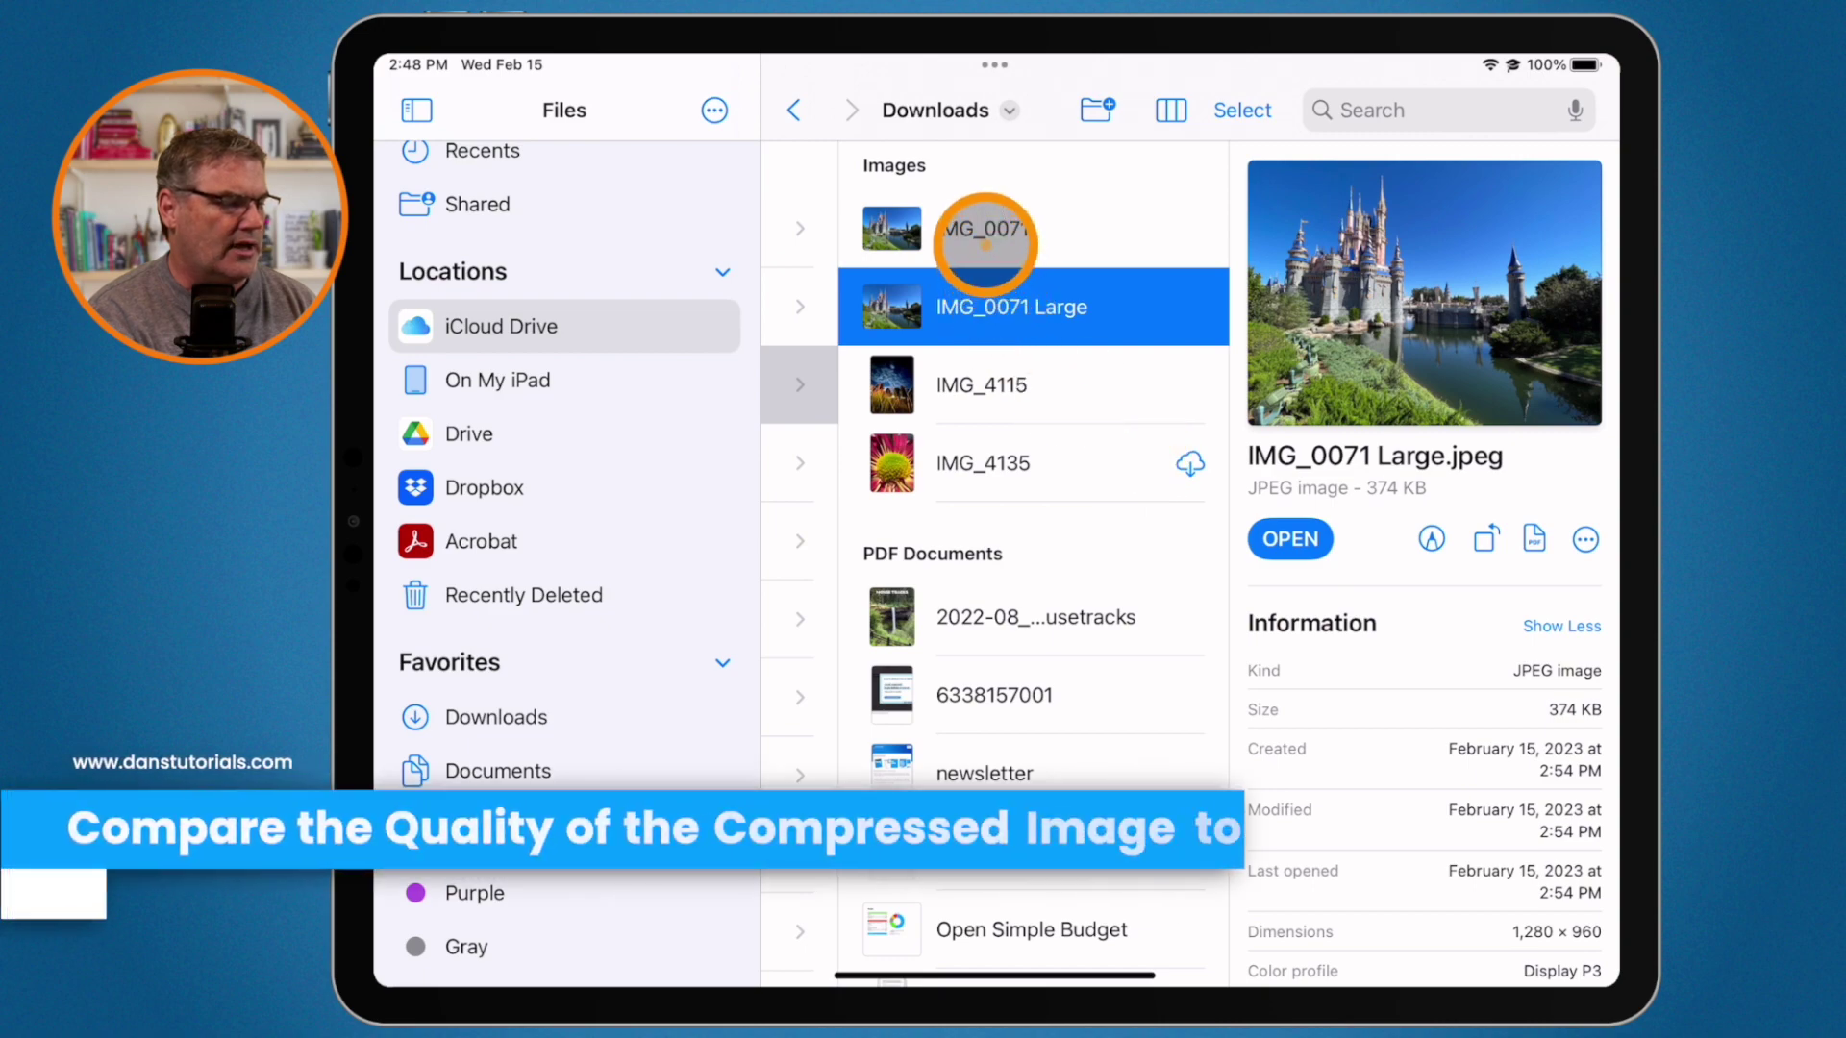
left_click(979, 228)
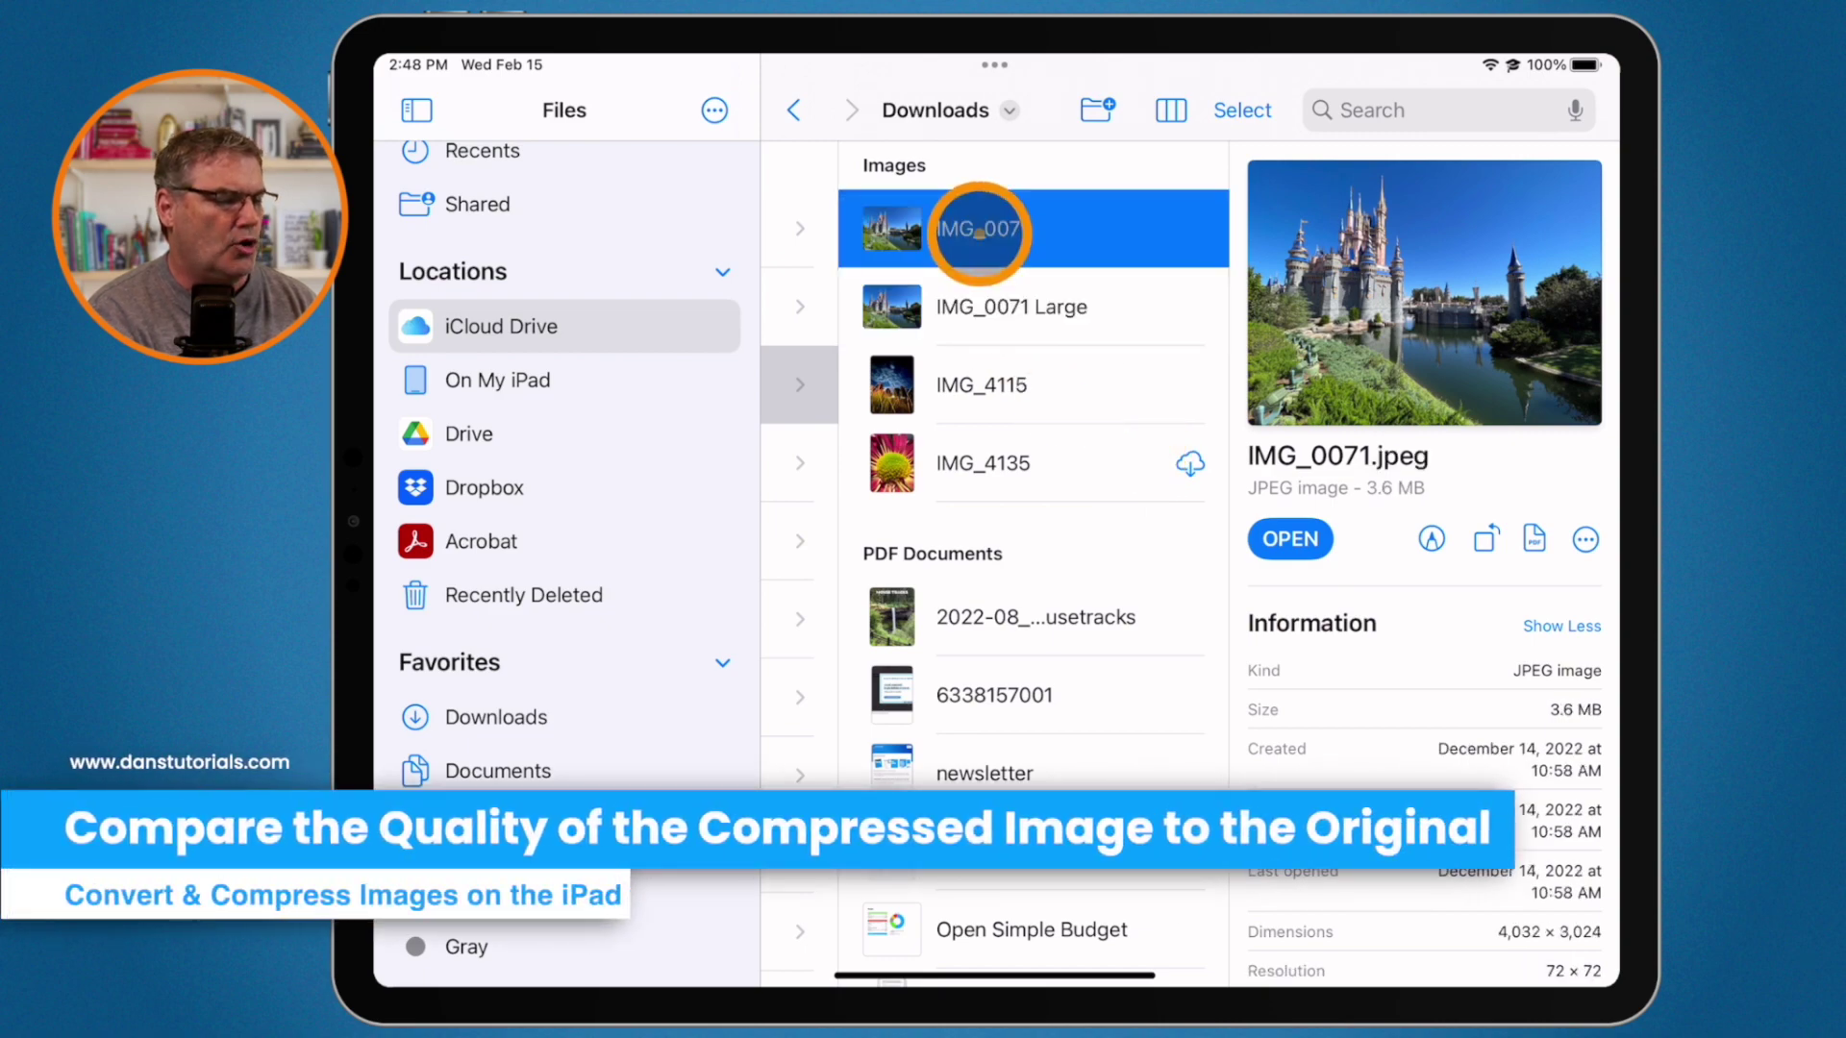
- View and close the original IMG_0071 full screen, then open IMG_0071 Large full screen
left_click(1290, 538)
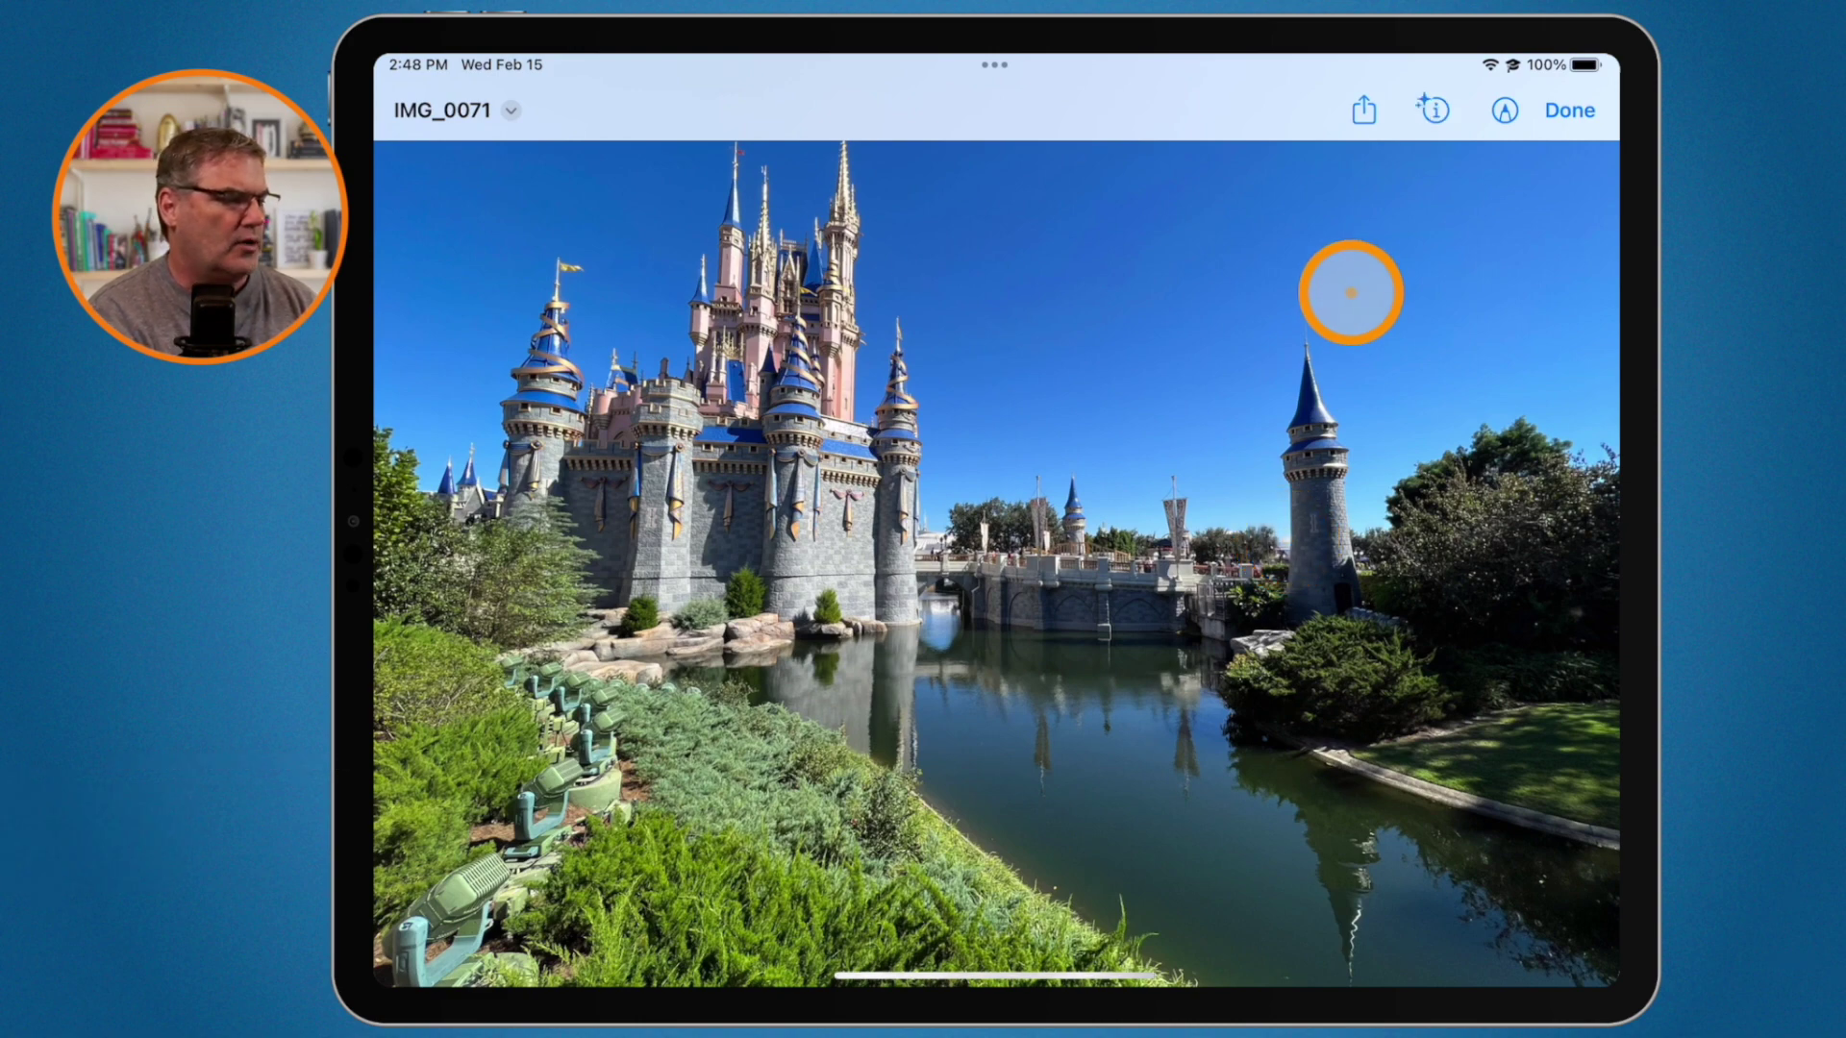
left_click(1568, 109)
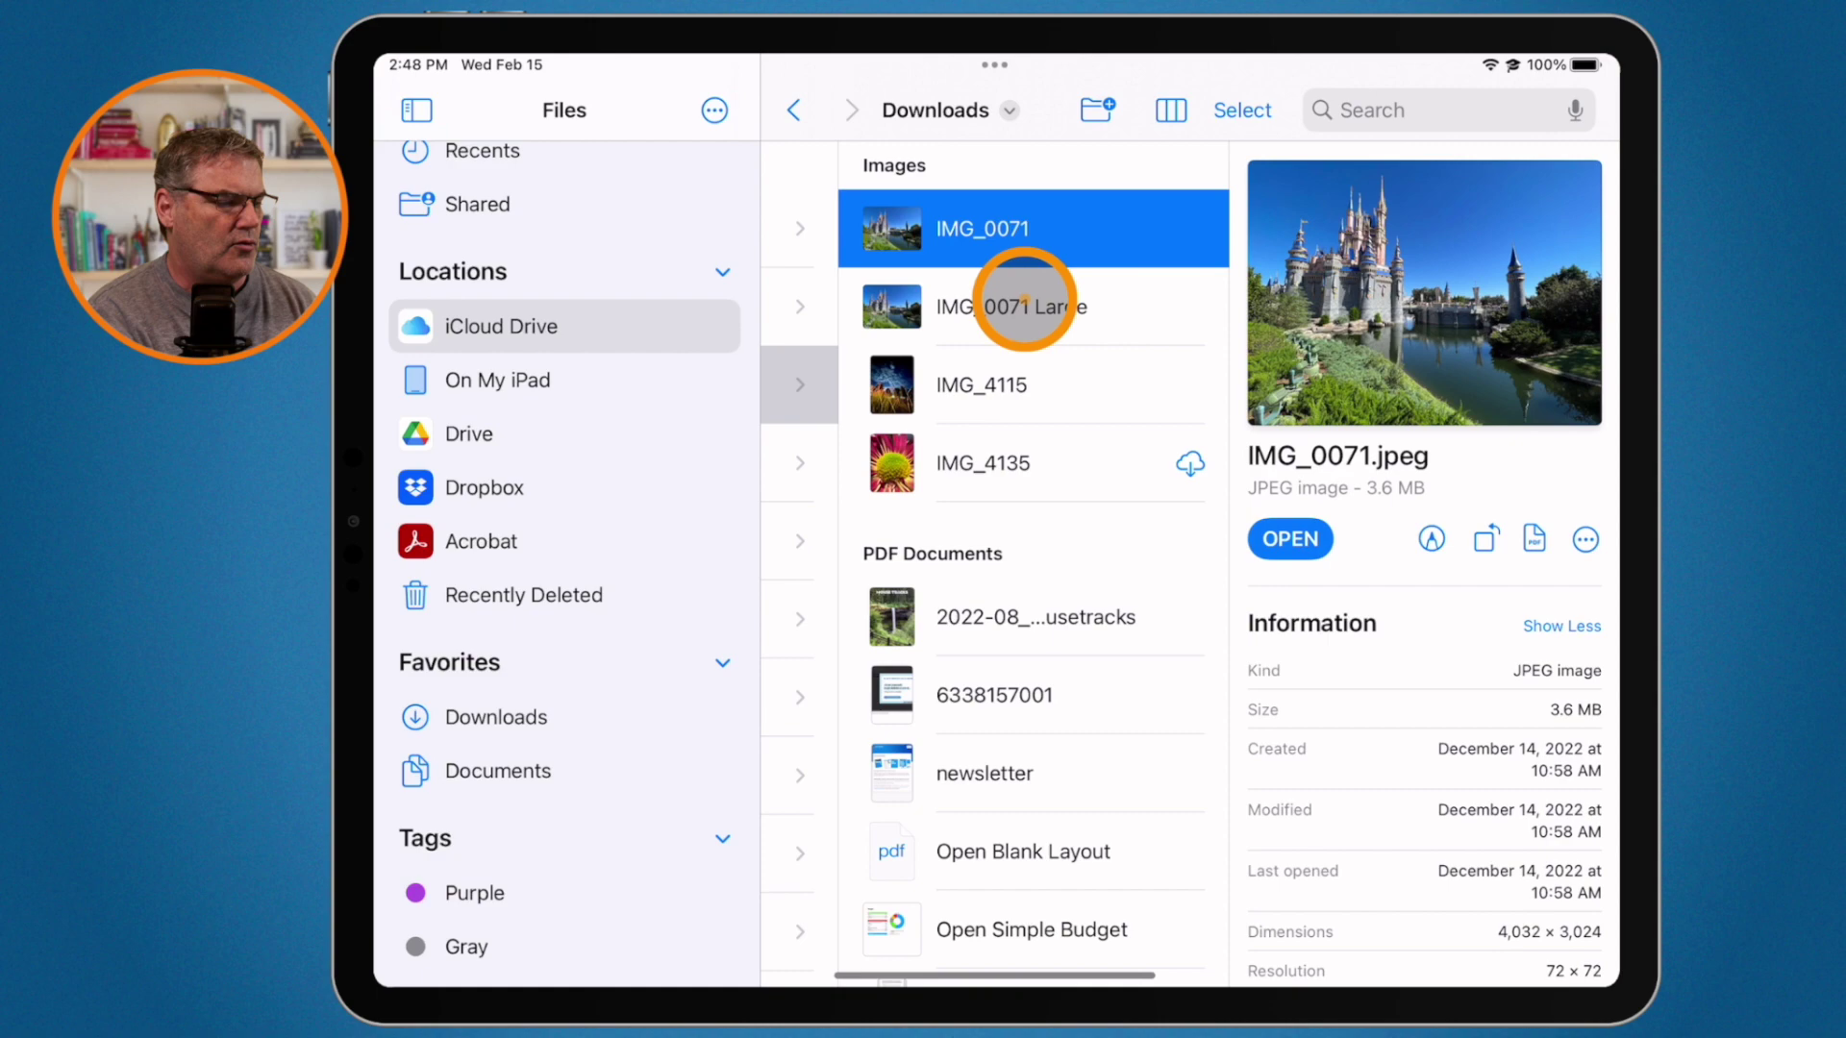
left_click(1009, 307)
left_click(1296, 539)
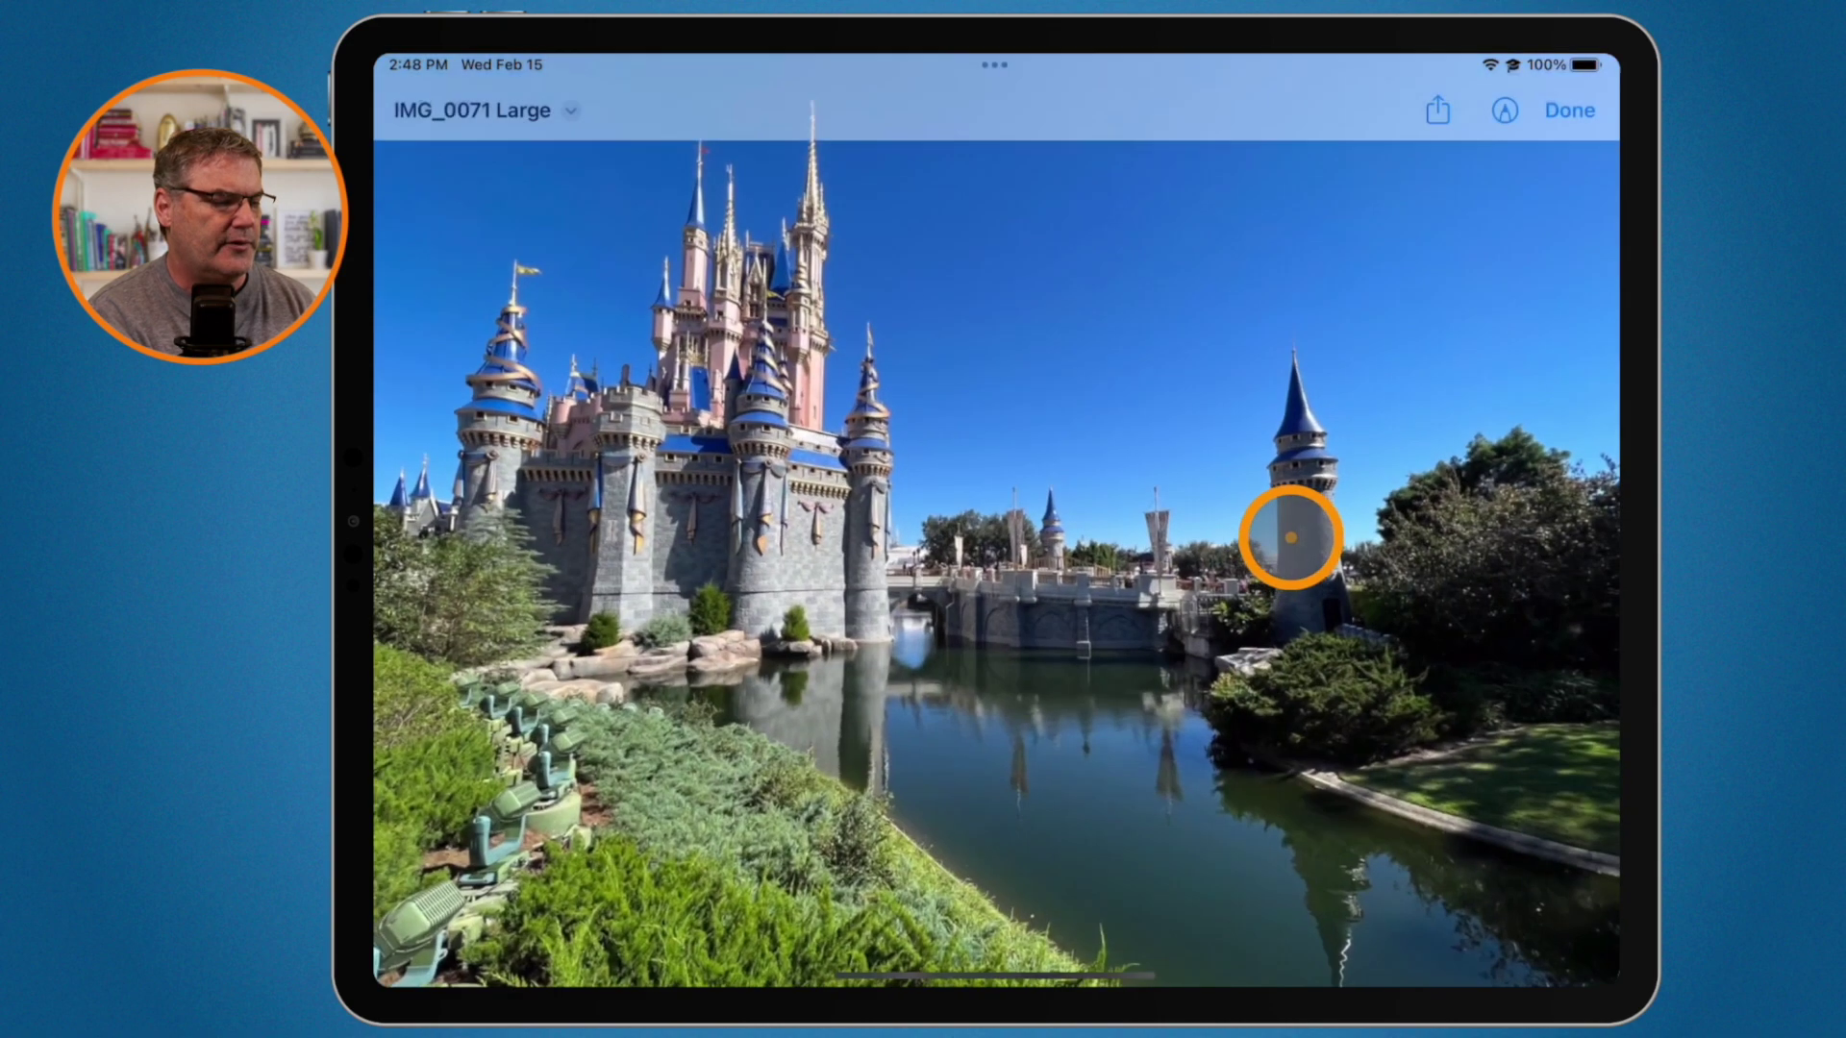